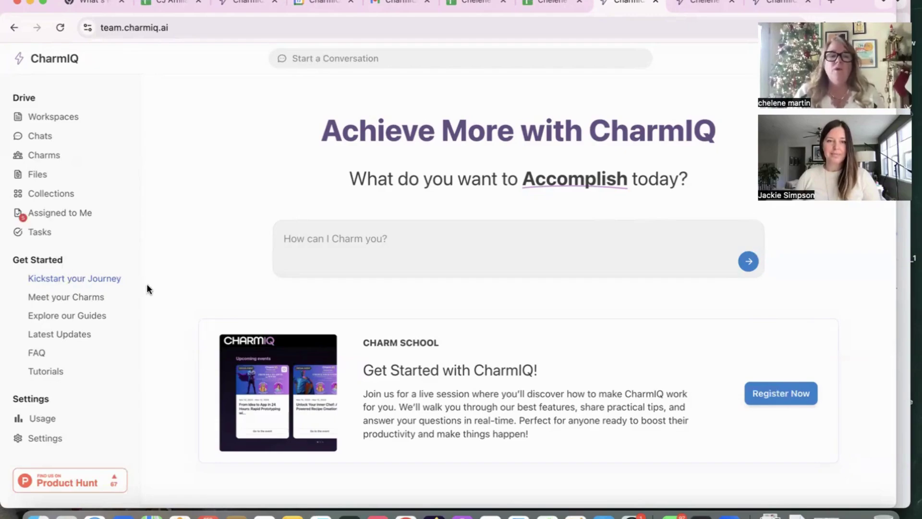
Step: Open the Cover Letter Customizer worksheet from the Job Search section of the Meet your Charms catalogue
click(76, 299)
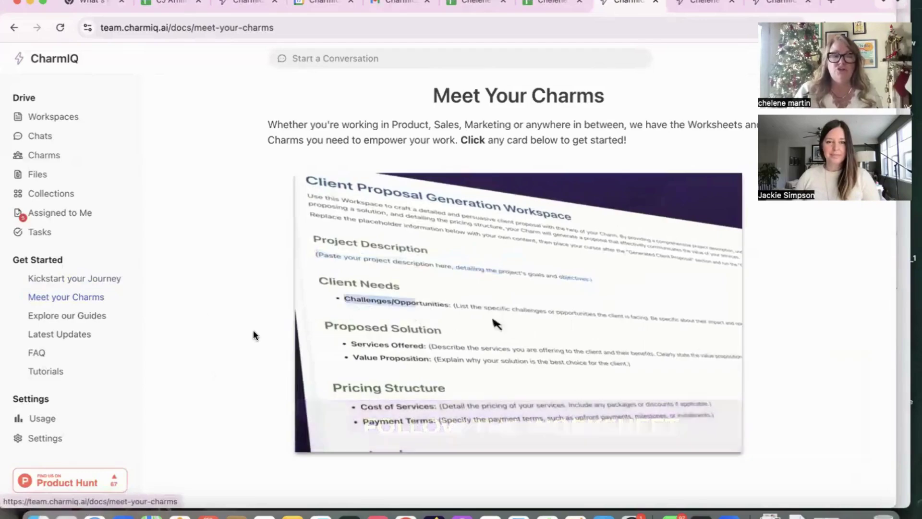
scroll(247, 343, down, 6)
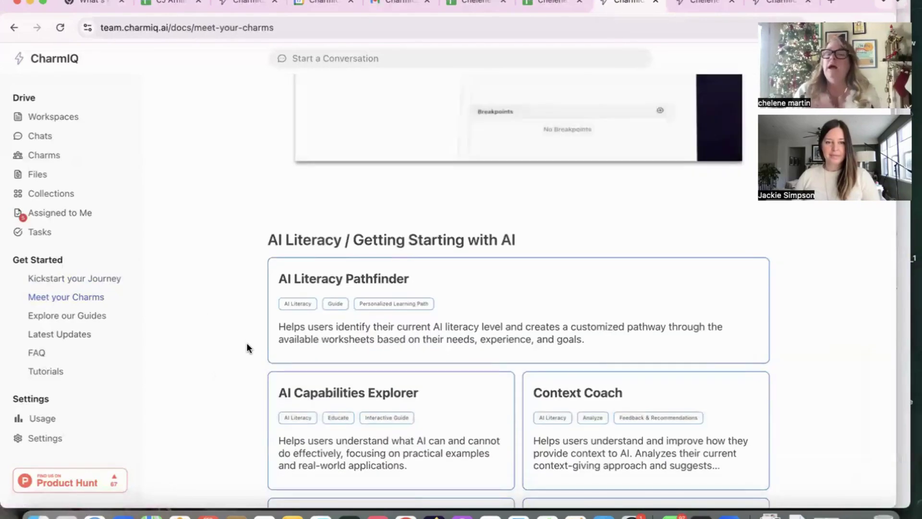
scroll(246, 342, down, 9)
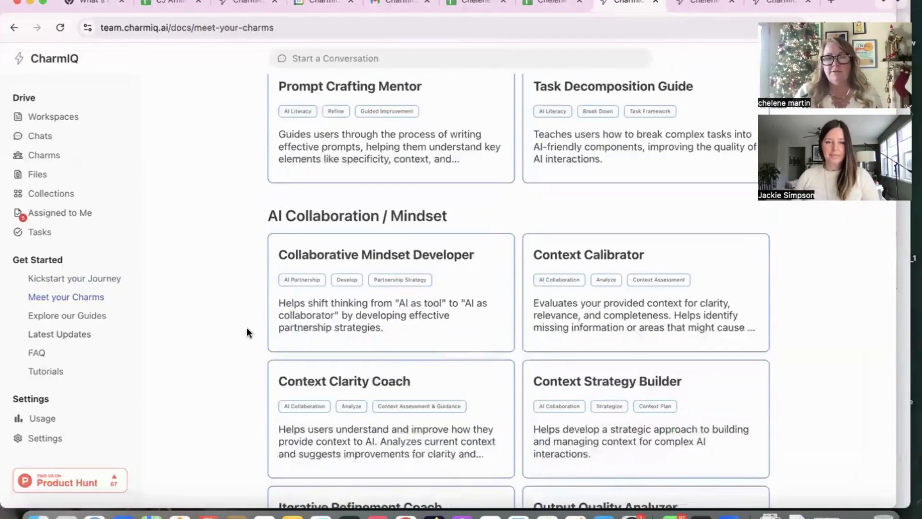
scroll(247, 328, down, 15)
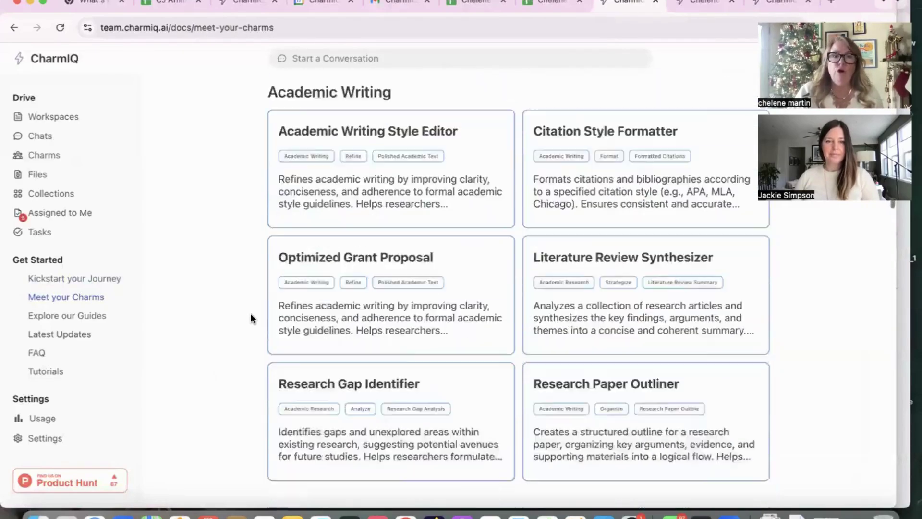
scroll(252, 312, down, 19)
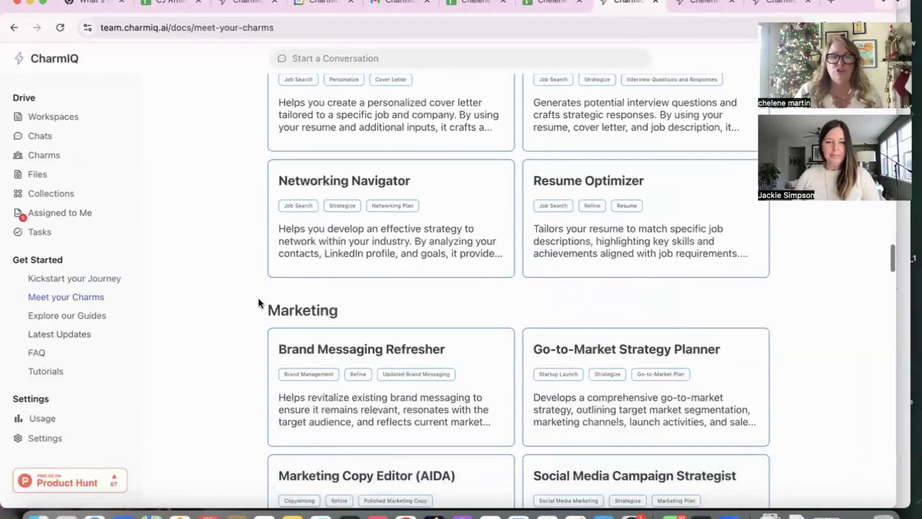
scroll(258, 302, up, 3)
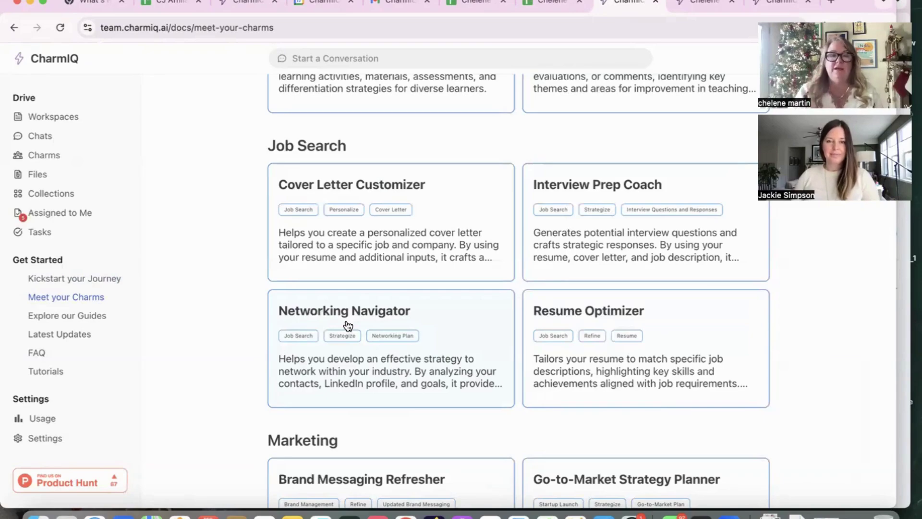
click(359, 194)
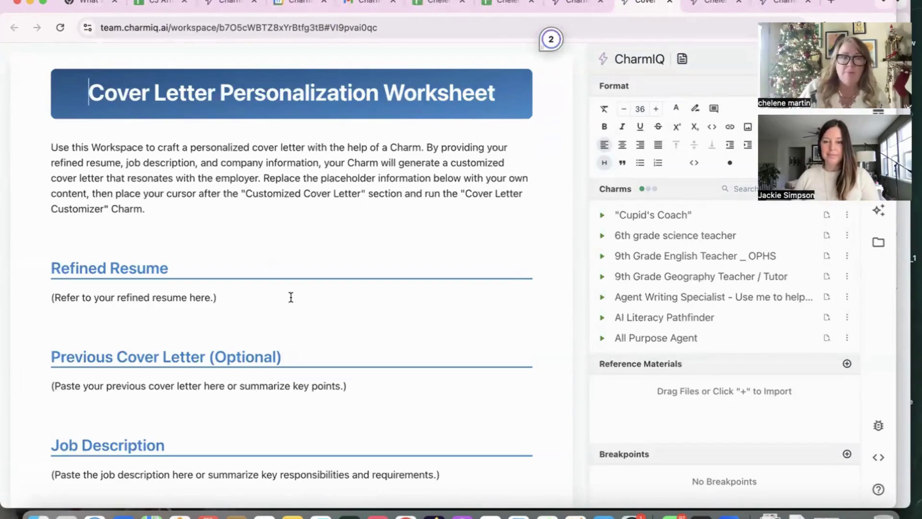
Step: Look through the sections of the Cover Letter Personalization Worksheet, from Refined Resume down to Customized Cover Letter
scroll(330, 301, down, 5)
scroll(329, 302, down, 6)
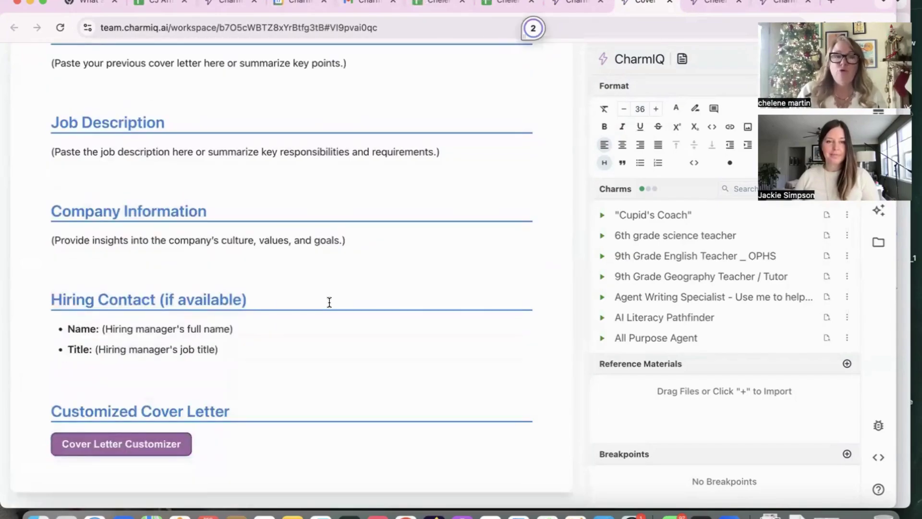
scroll(329, 301, up, 11)
scroll(330, 302, down, 3)
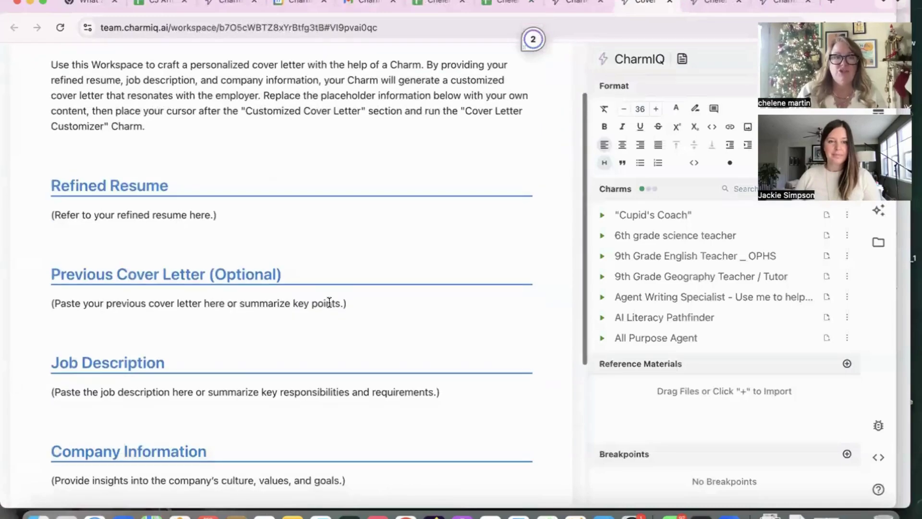
scroll(330, 302, up, 3)
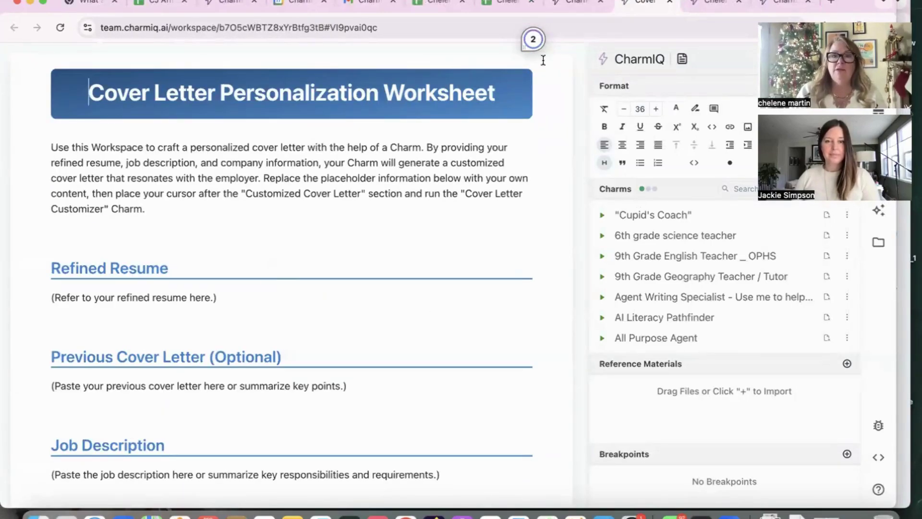
Step: Review the open resume workspace, including its core competencies, professional experience and additional experience
click(693, 5)
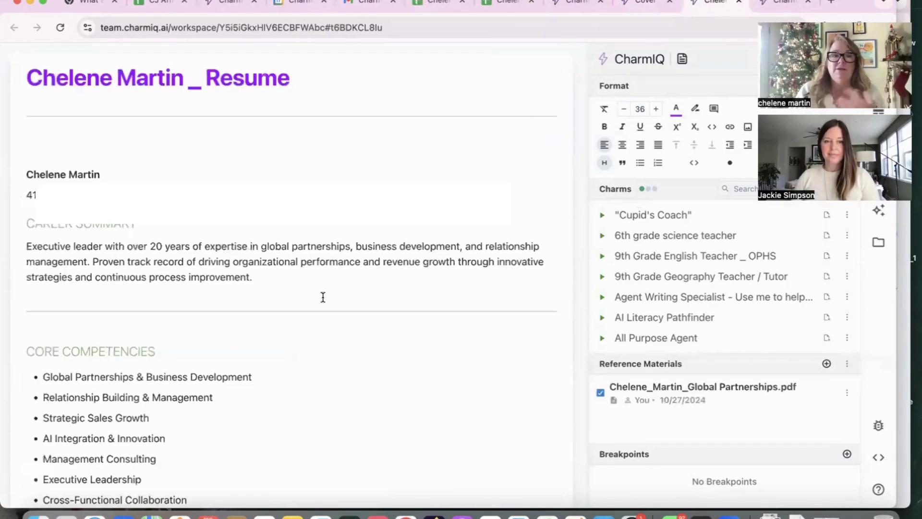
scroll(323, 297, down, 10)
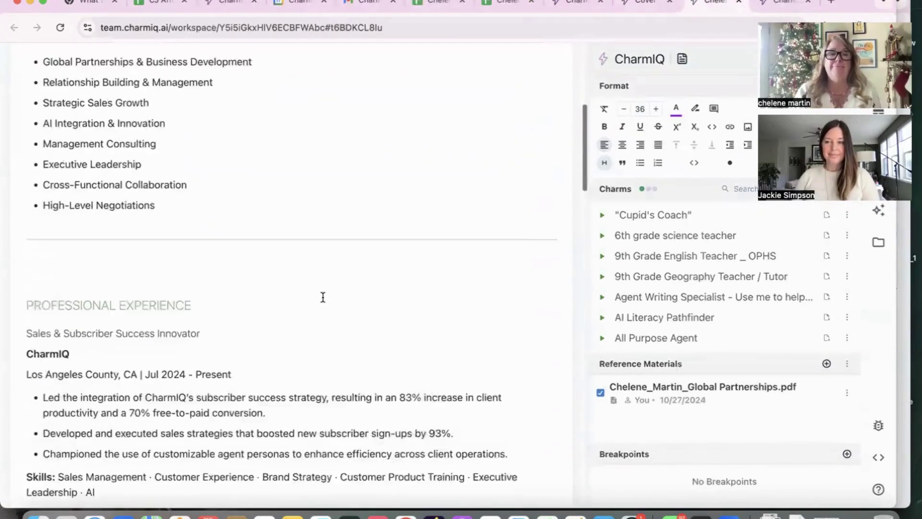
scroll(323, 297, down, 10)
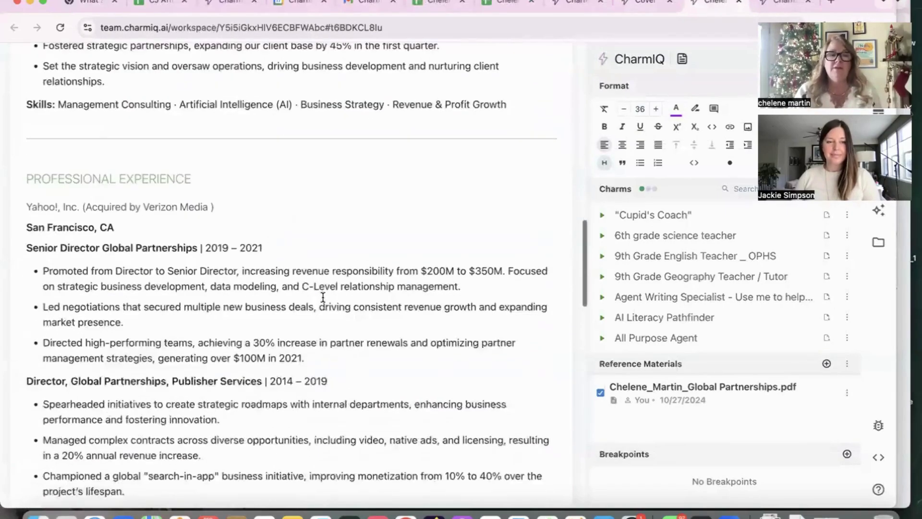
scroll(323, 297, down, 10)
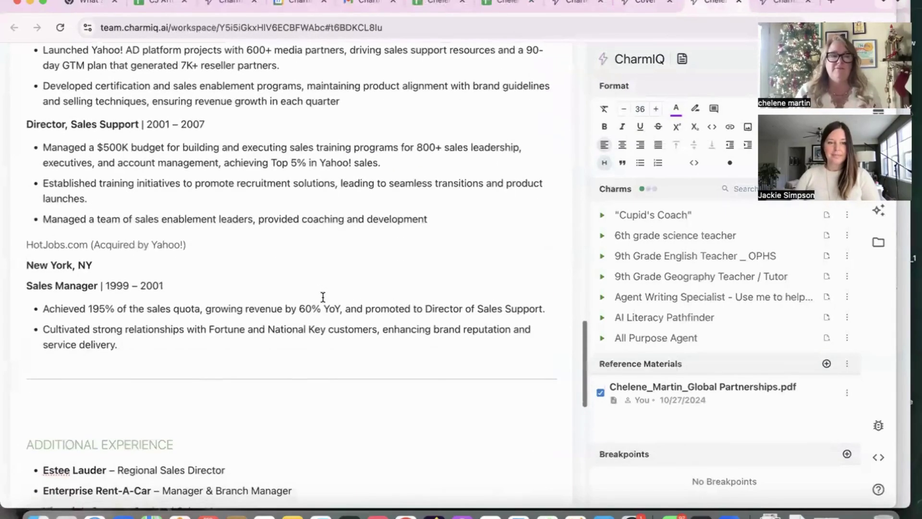
scroll(323, 297, down, 5)
scroll(321, 296, up, 20)
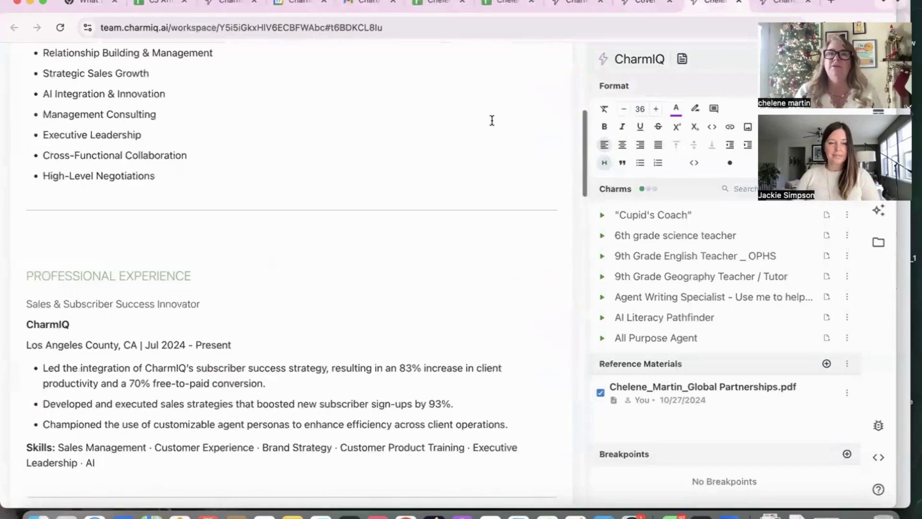
Step: Add the resume workspace titled with the applicant's full name to the cover letter worksheet's reference materials
click(635, 13)
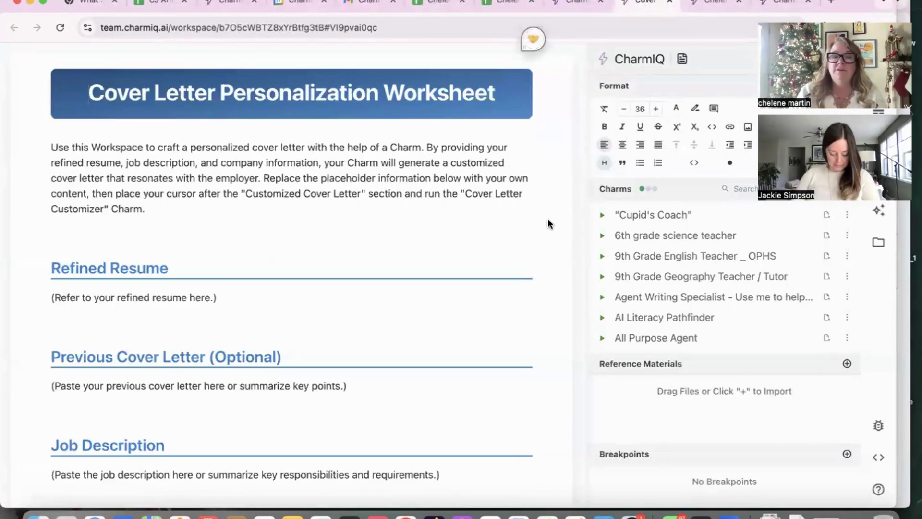
click(847, 363)
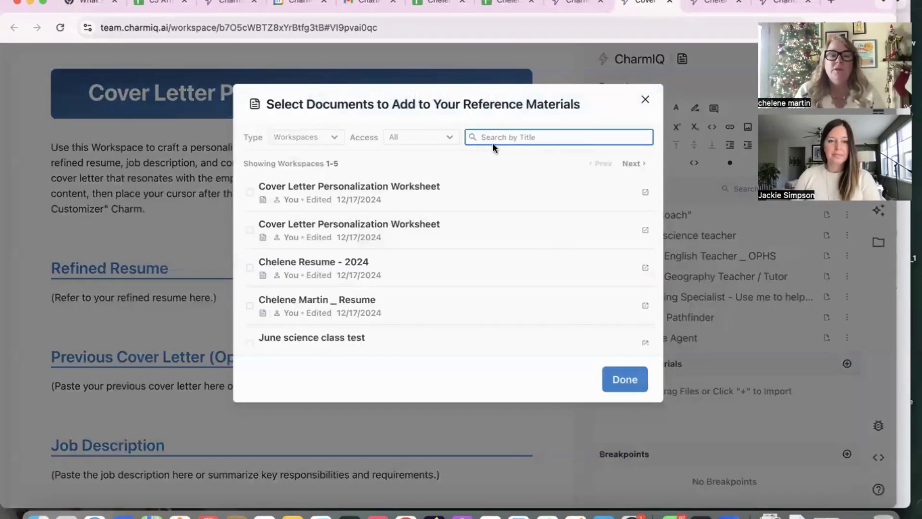
click(249, 305)
click(619, 380)
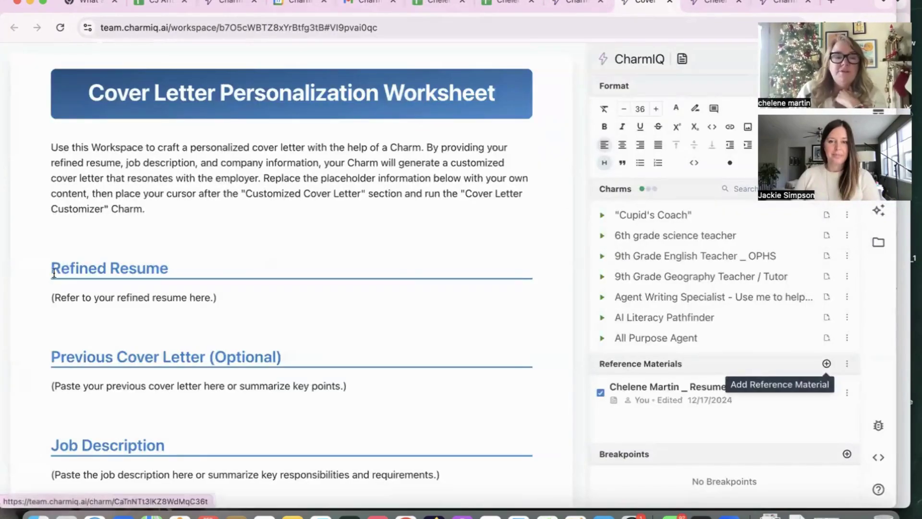
Step: Replace the placeholder under the Refined Resume heading with "SSee reference material"
drag(240, 296, 41, 295)
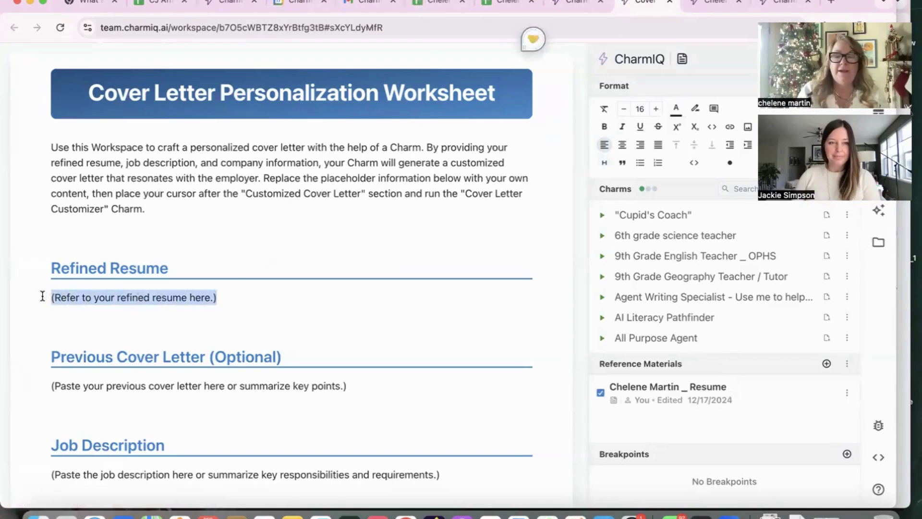
key(BackSpace)
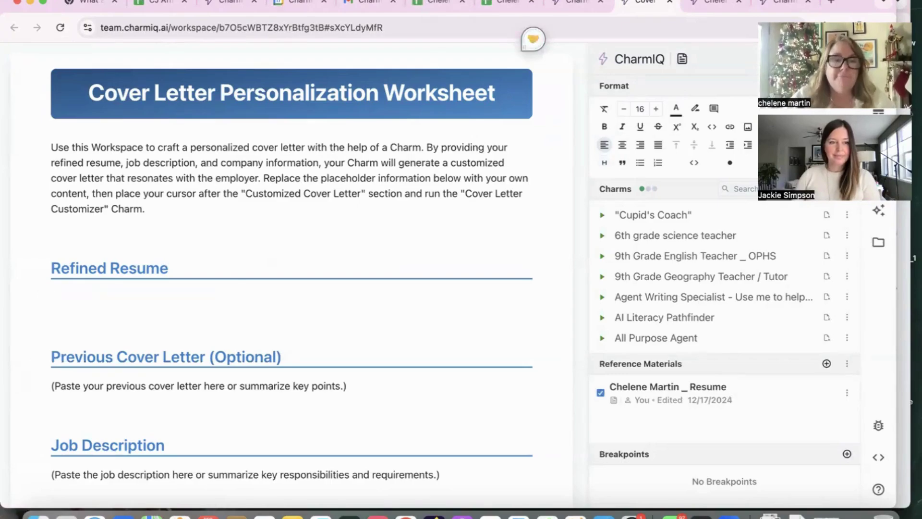
text(SSee reference material)
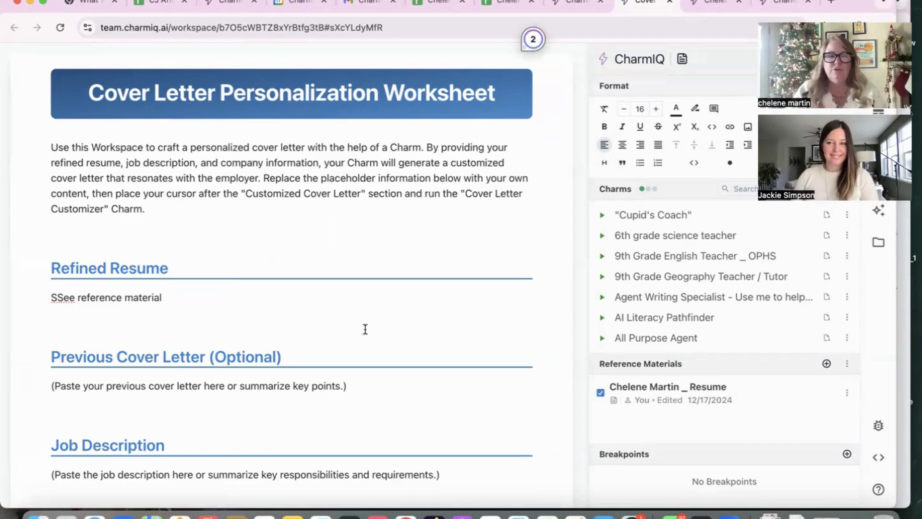
scroll(240, 358, down, 3)
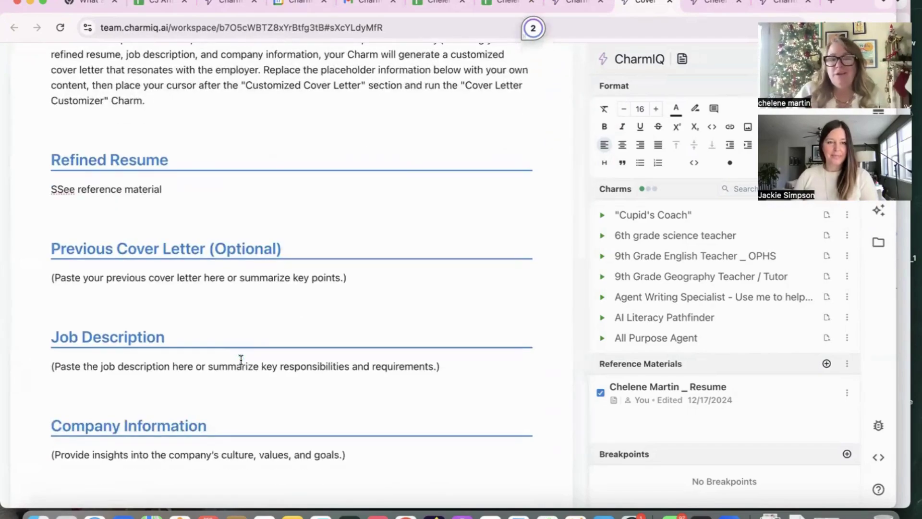
scroll(339, 315, down, 3)
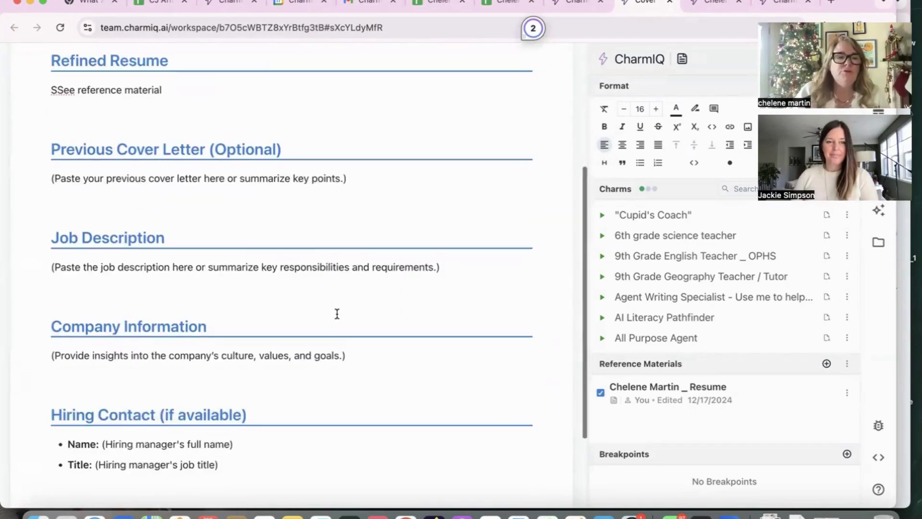
click(446, 258)
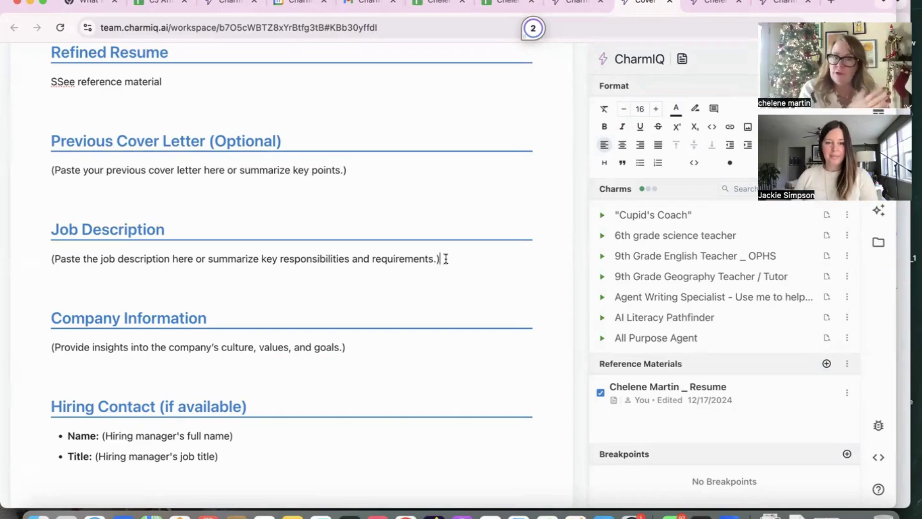
click(827, 363)
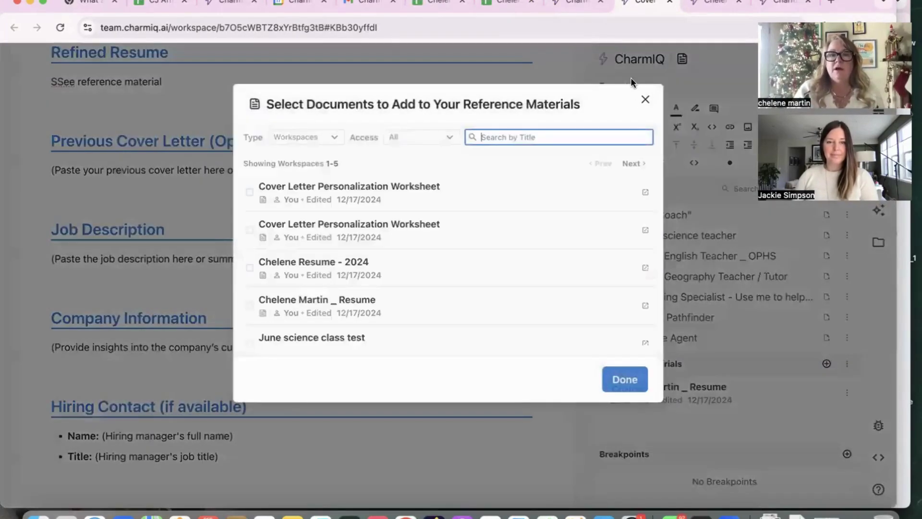
click(645, 100)
Step: Review the job description in the open file Canva job.png
click(715, 5)
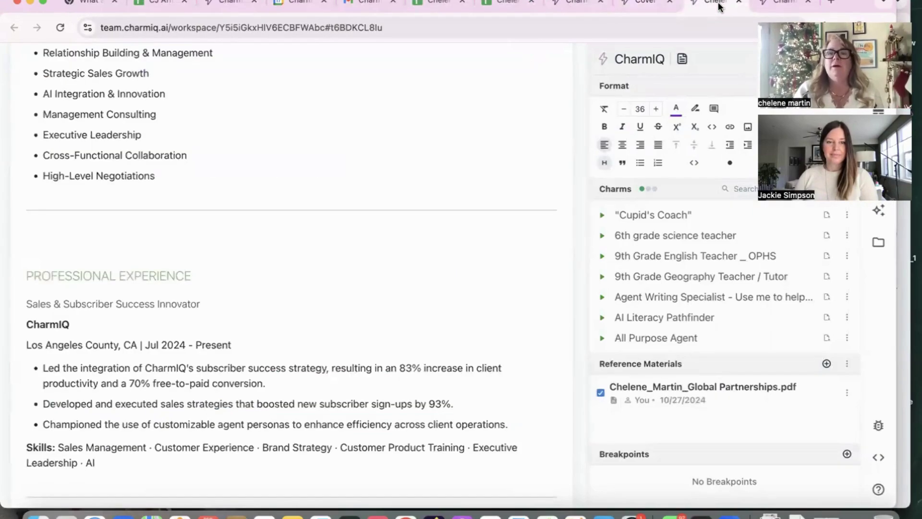
click(772, 3)
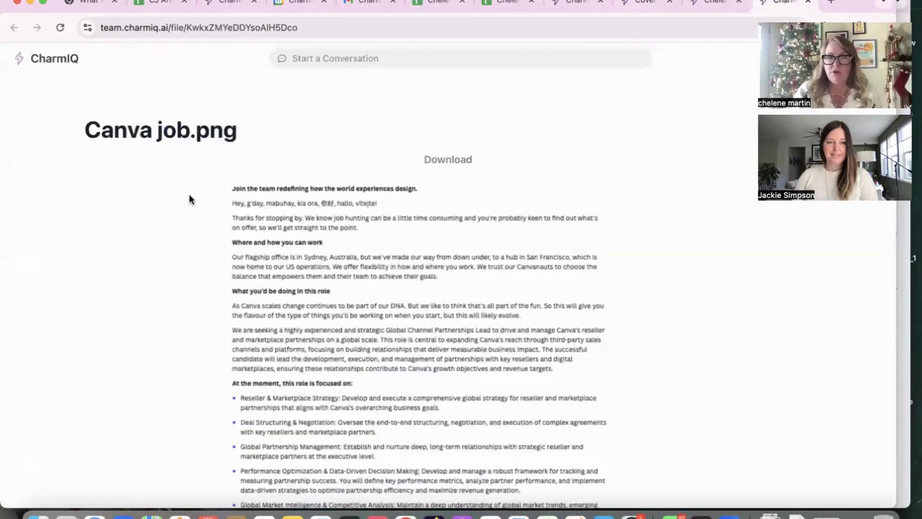
scroll(365, 408, down, 6)
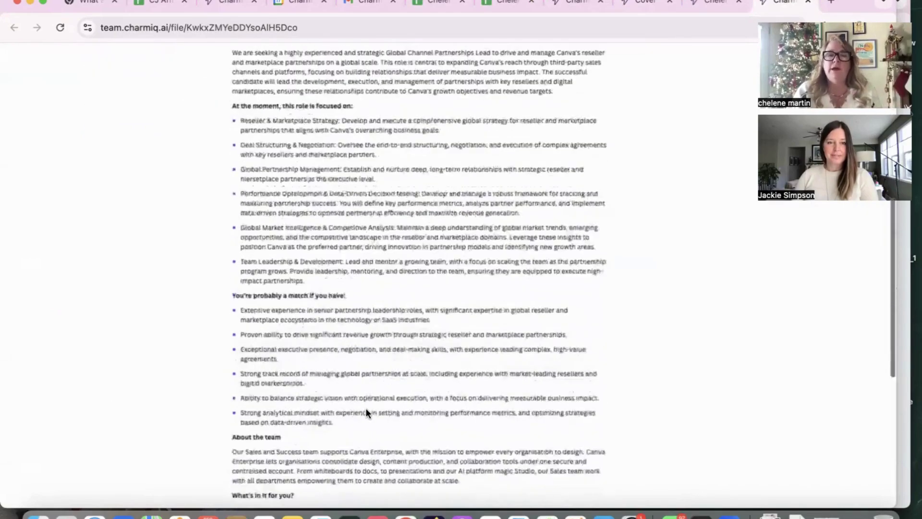
scroll(365, 407, up, 6)
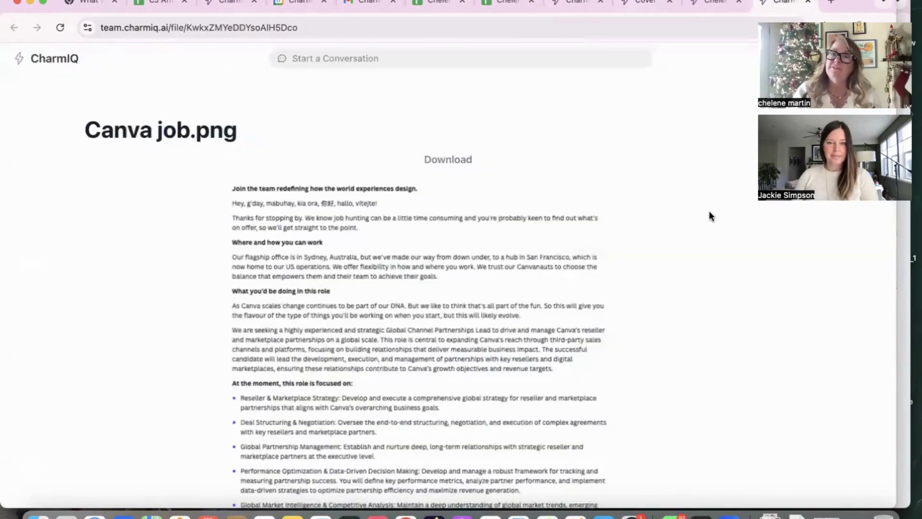
Step: Add the file Canva job.png to the cover letter worksheet's reference materials, searching the files for "can"
click(581, 2)
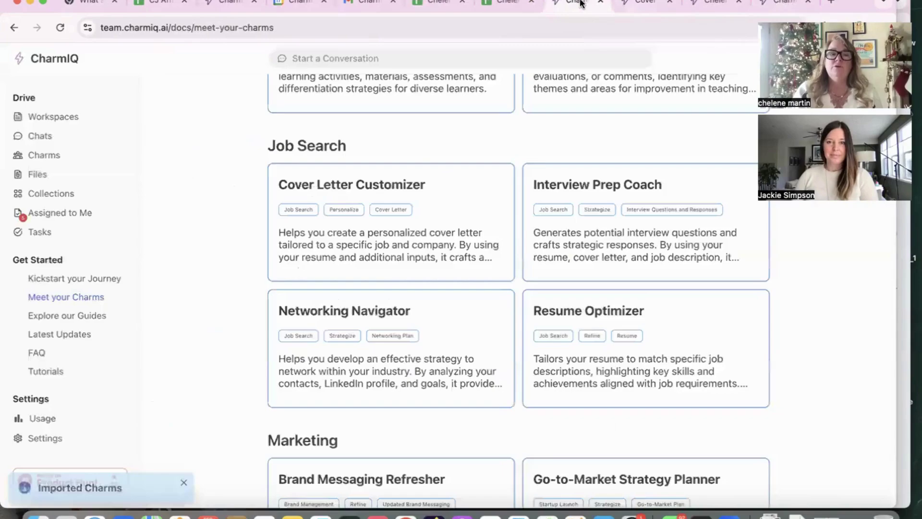
click(639, 3)
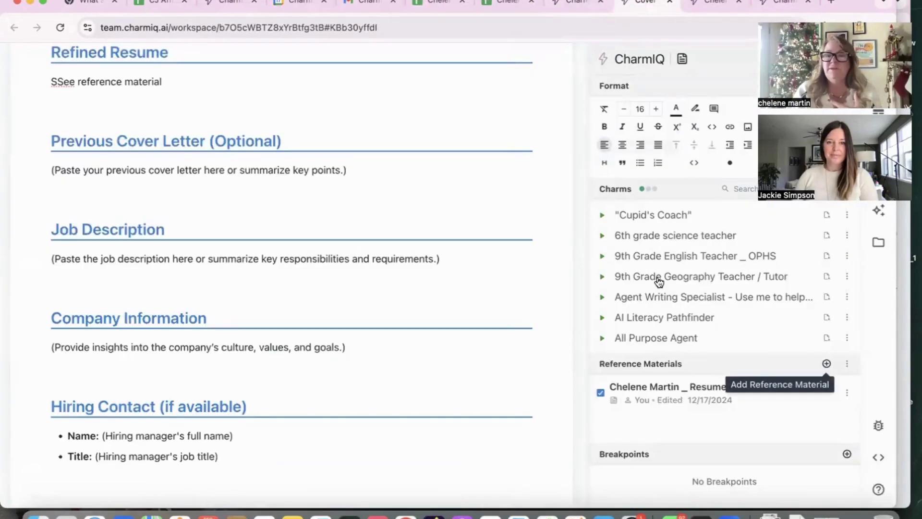
click(826, 363)
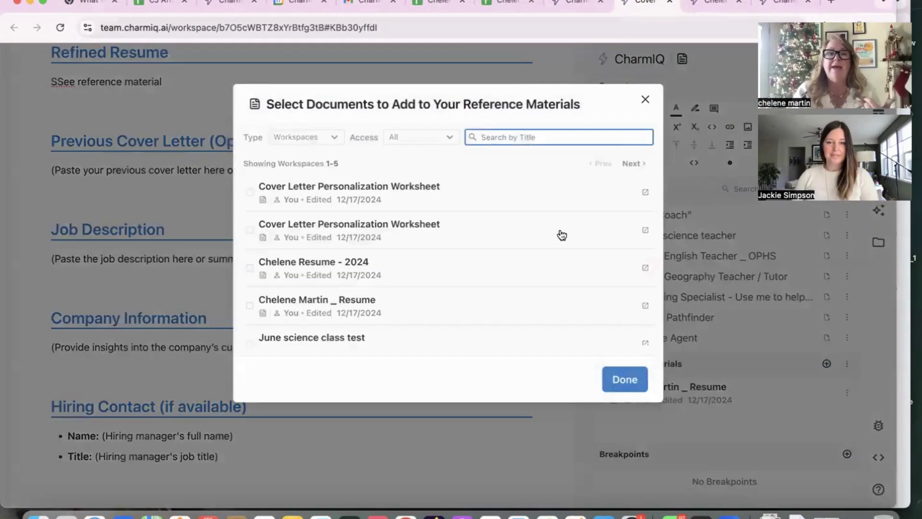
click(335, 139)
click(290, 180)
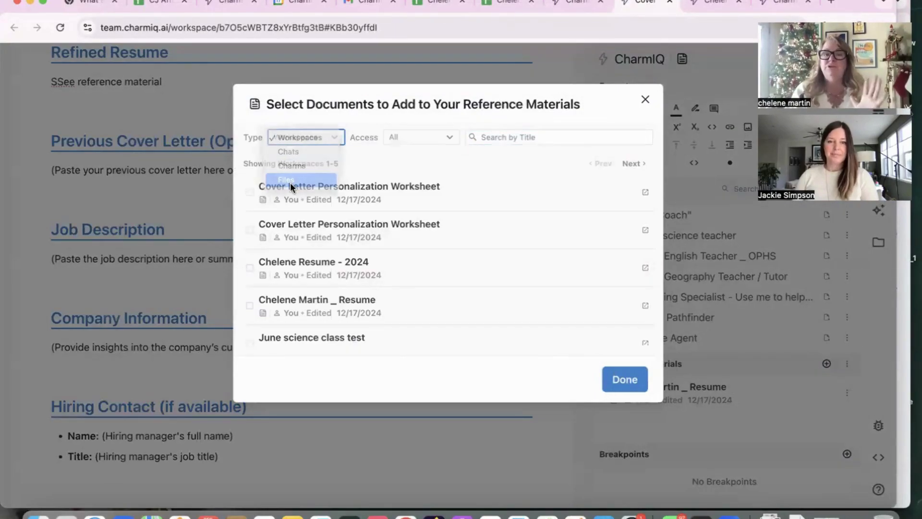
click(498, 137)
text(can)
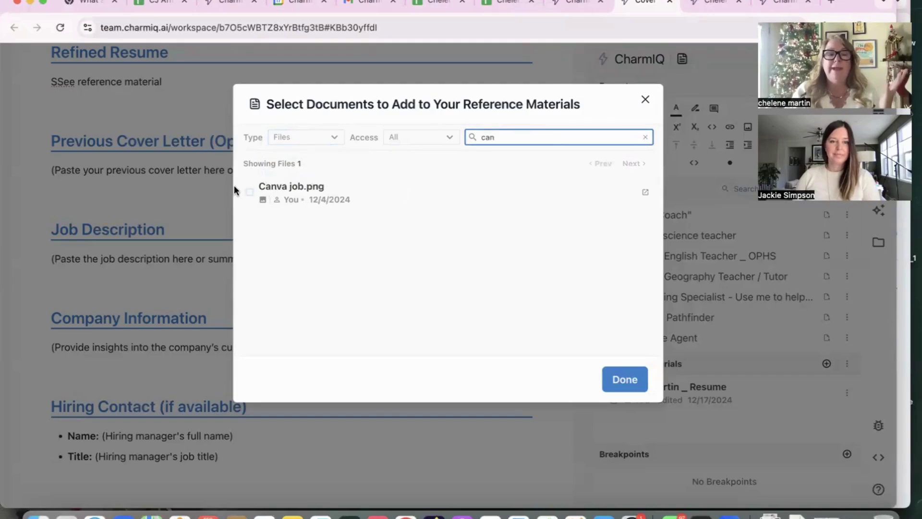
click(249, 193)
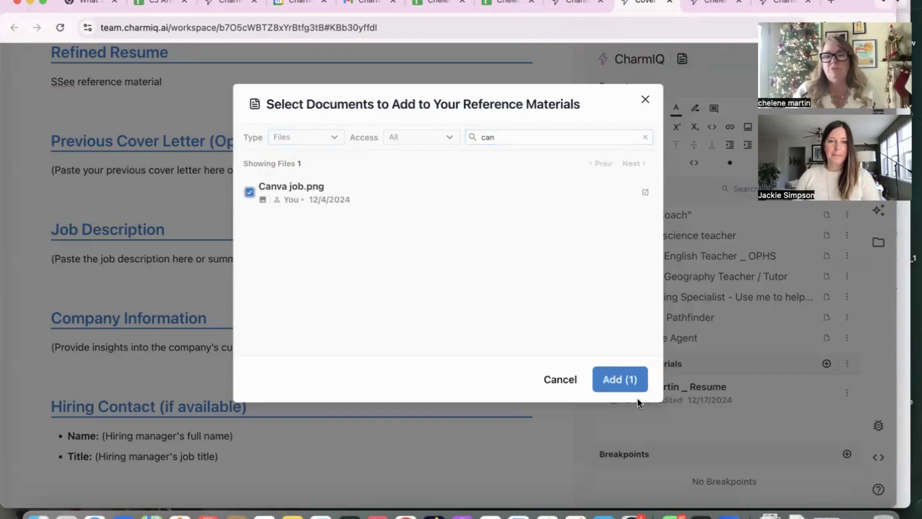
click(628, 382)
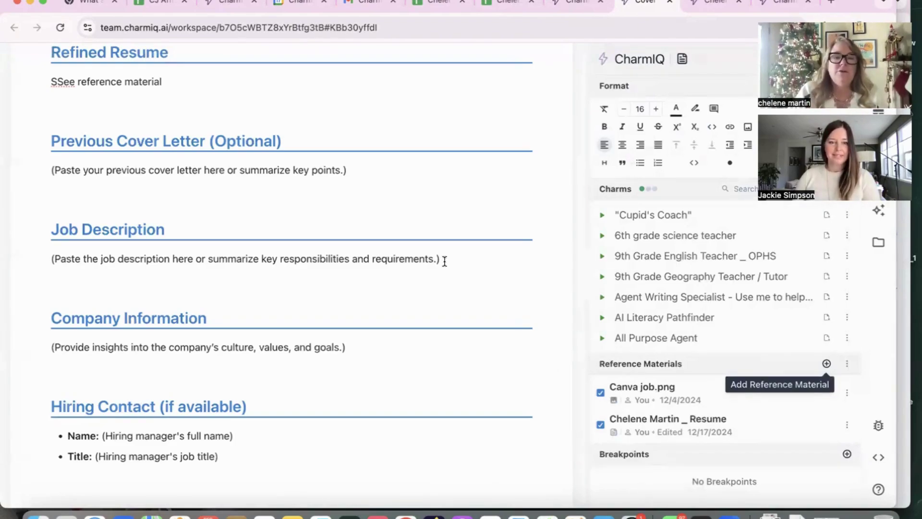
Step: Replace the placeholder under the Job Description heading with "SSee reference materials"
drag(445, 261, 103, 260)
click(4, 270)
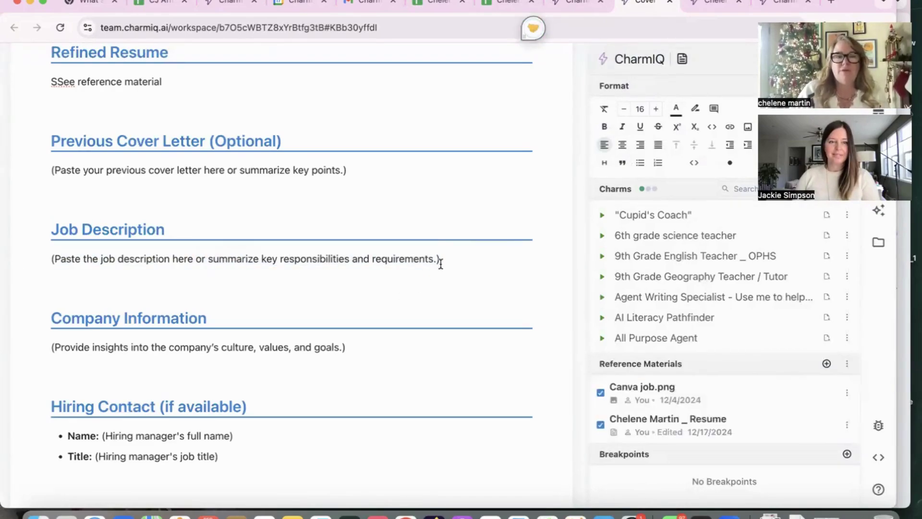
drag(437, 260, 41, 252)
key(BackSpace)
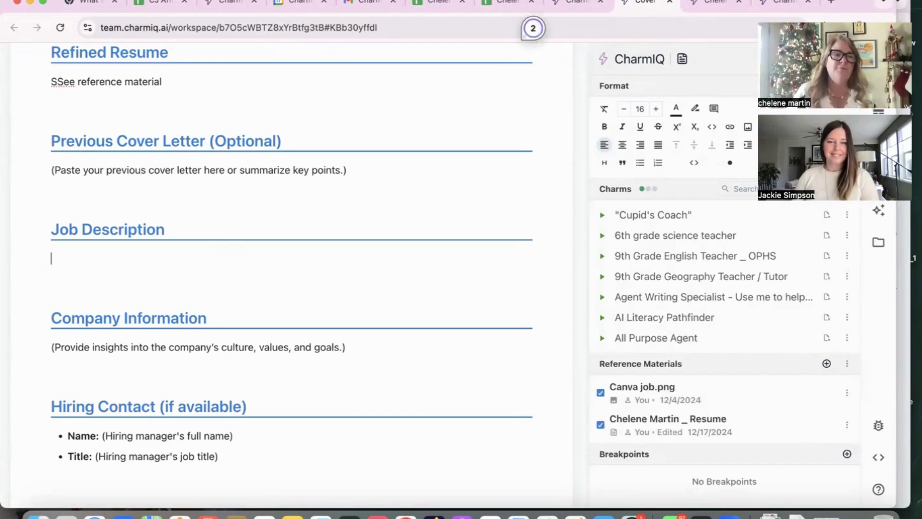
key(F5)
text(SSee reference materials)
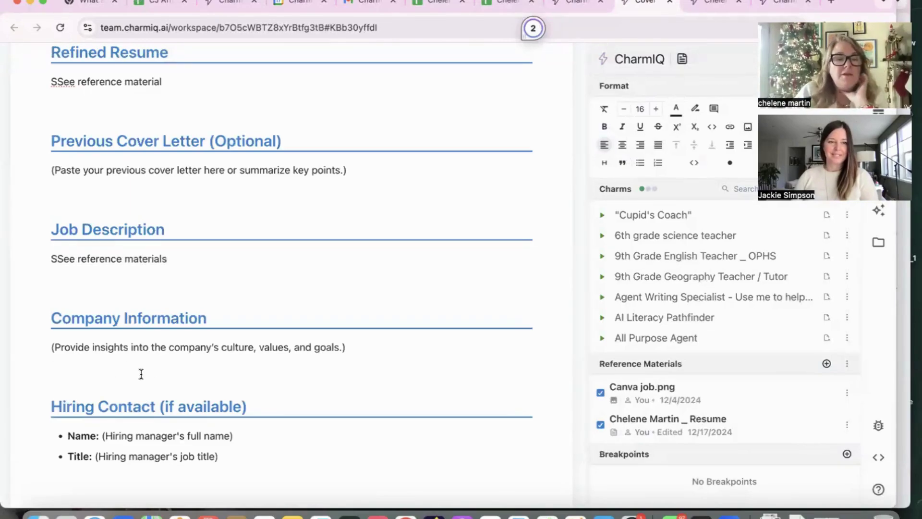
Step: Clear the placeholder text under Company Information and delete the Name and Title bullets under Hiring Contact
click(359, 348)
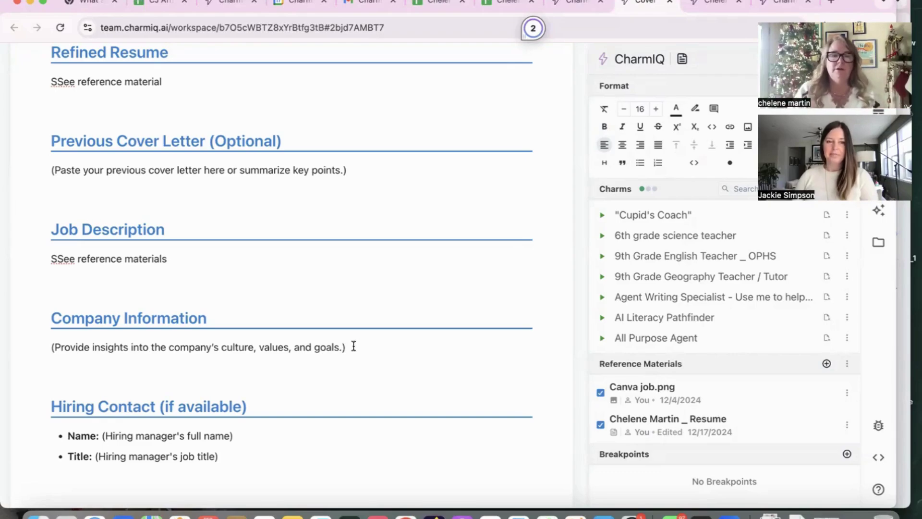
drag(356, 346, 34, 343)
key(BackSpace)
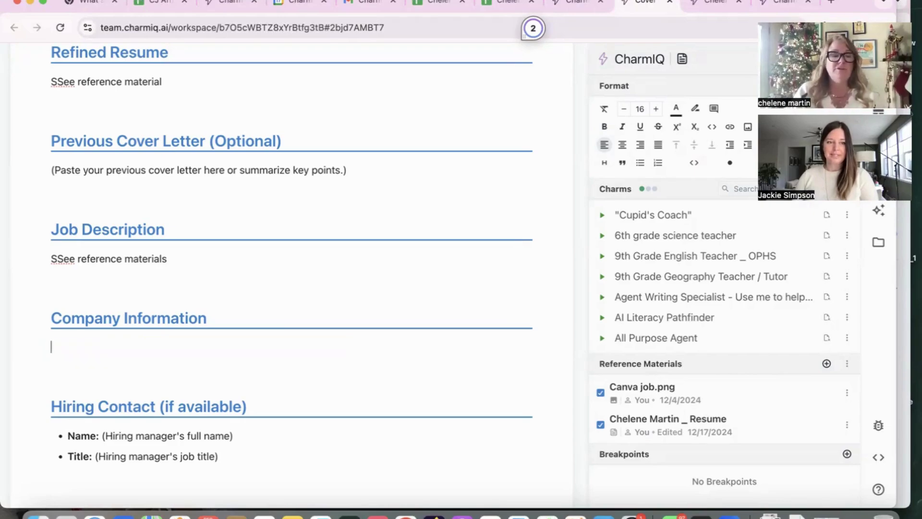
scroll(96, 346, down, 3)
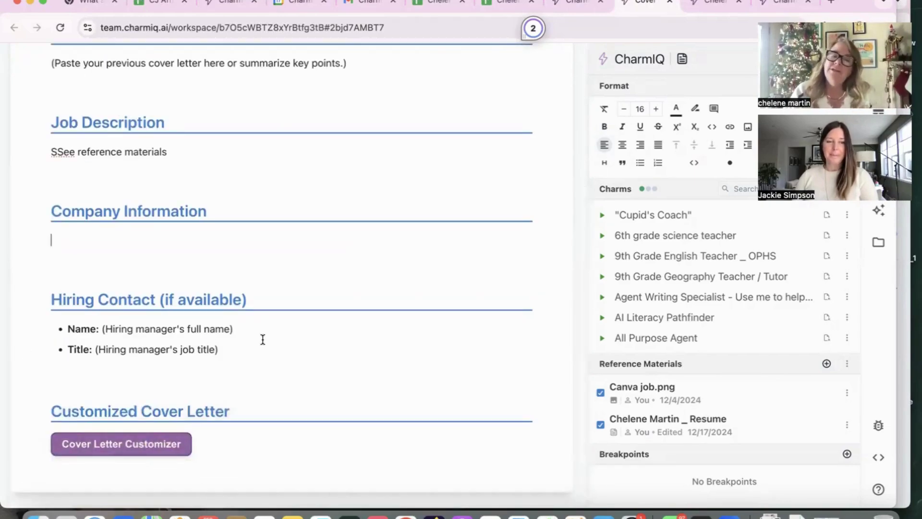
drag(221, 349, 67, 329)
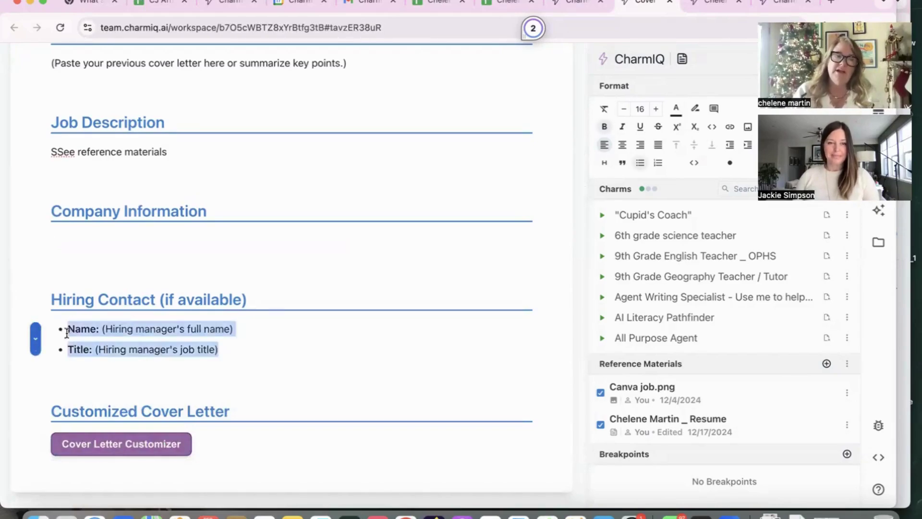
key(BackSpace)
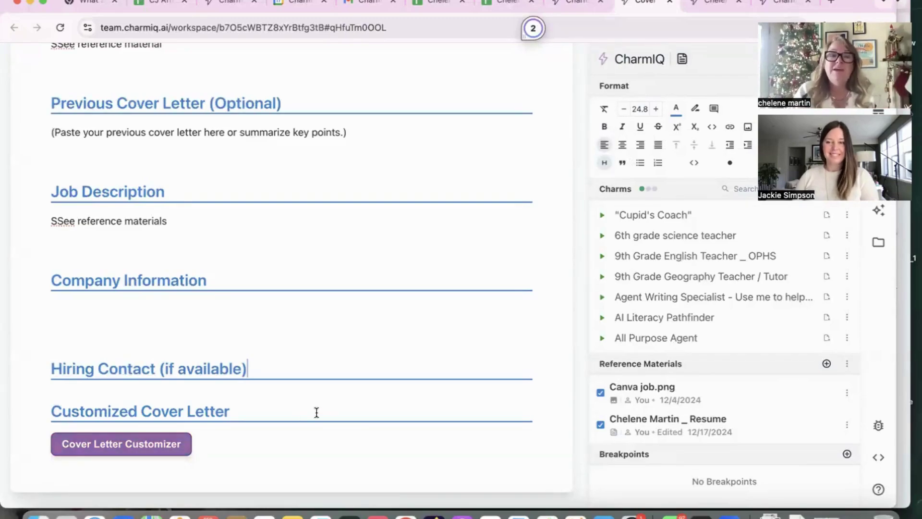
Step: Run the Cover Letter Customizer charm to generate the customized cover letter and look over the draft
click(98, 444)
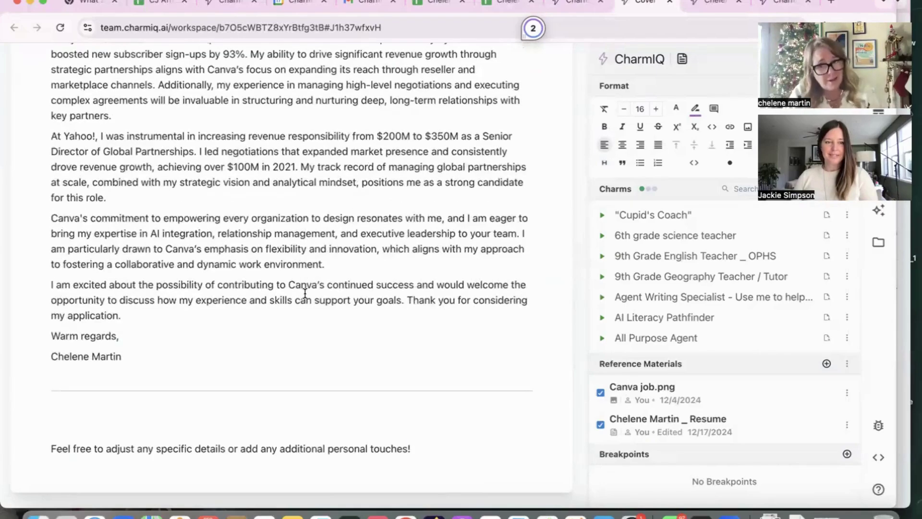
scroll(305, 293, up, 5)
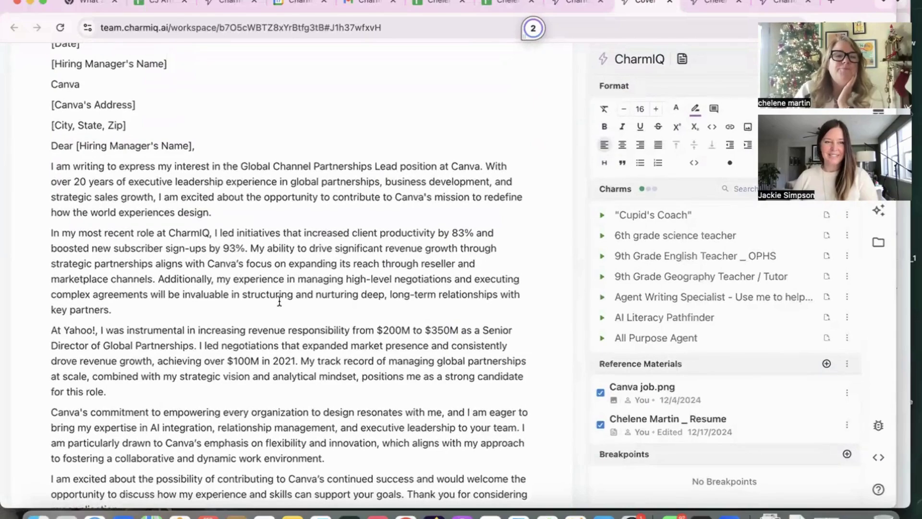
scroll(247, 313, up, 1)
scroll(247, 313, up, 2)
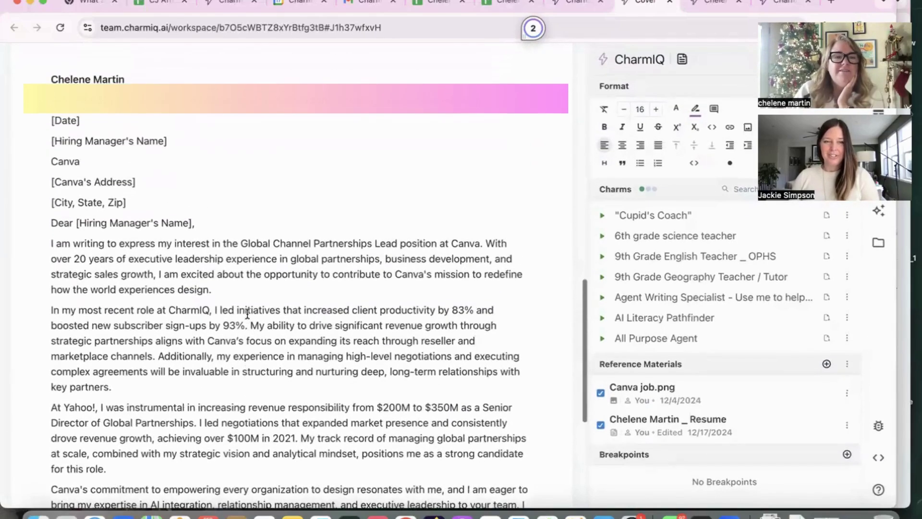
Step: Delete the date, hiring manager, company and address lines above the salutation of the generated letter
click(203, 225)
drag(146, 207, 42, 115)
key(BackSpace)
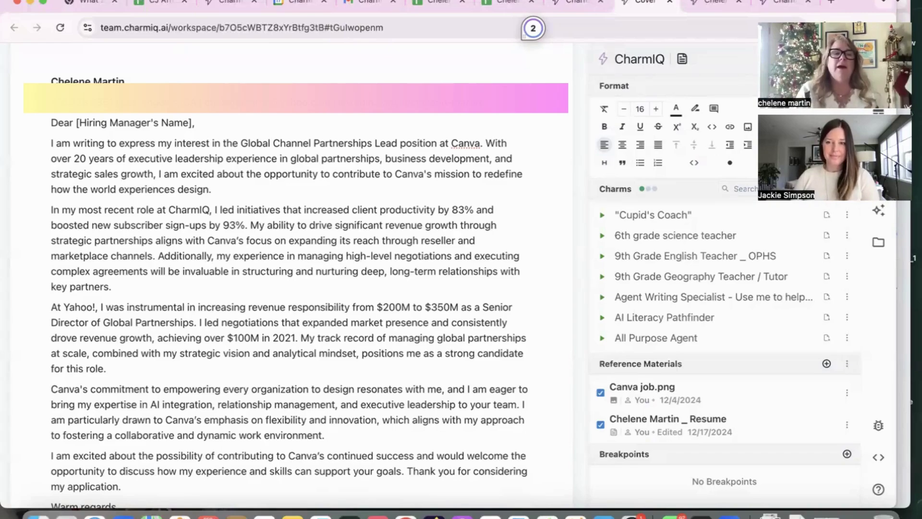
Step: Replace the letter's closing "Warm regards," with "Cheers,"
scroll(158, 173, down, 3)
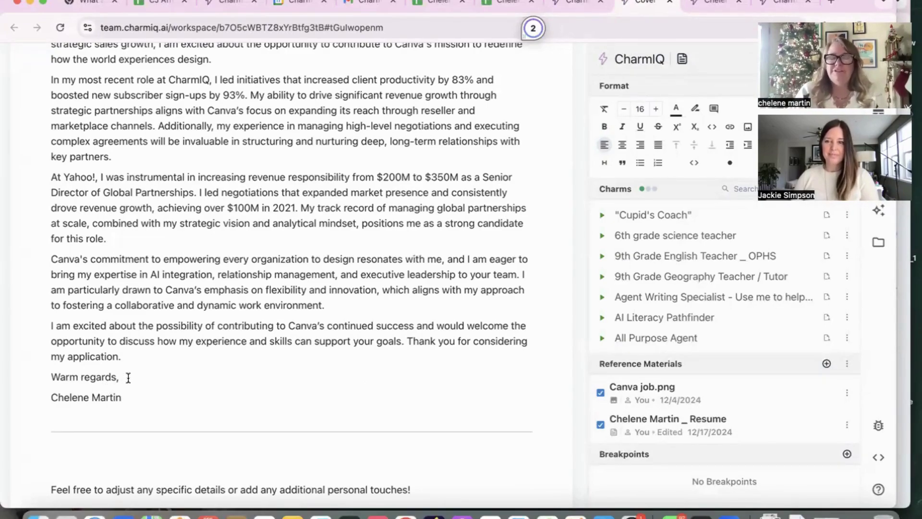
drag(128, 377, 28, 381)
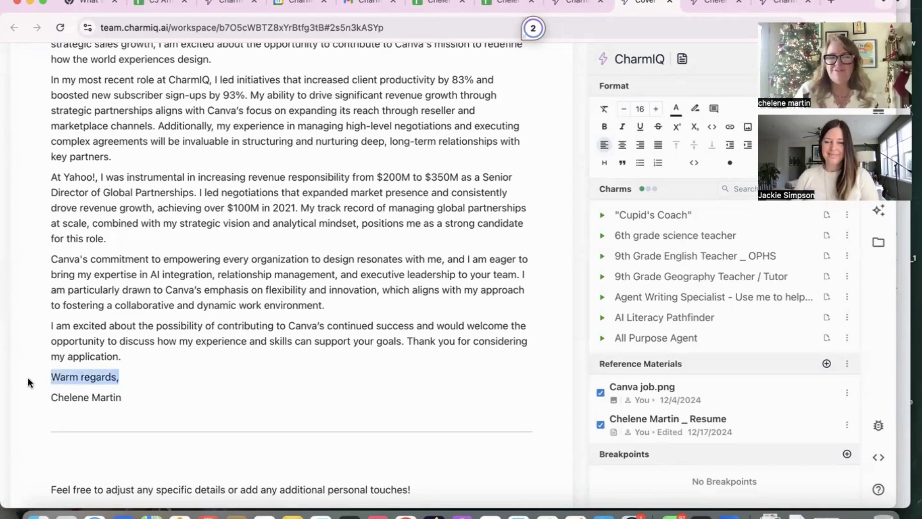
key(BackSpace)
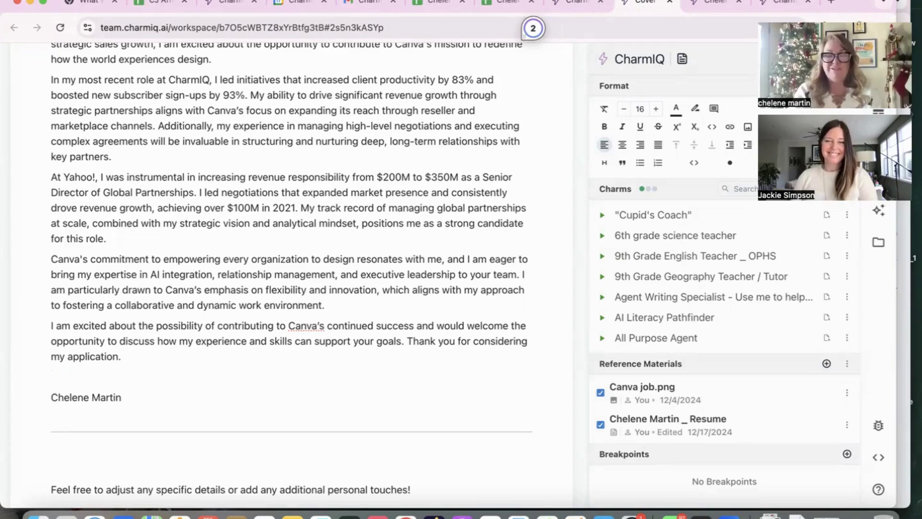
text(Cheers,)
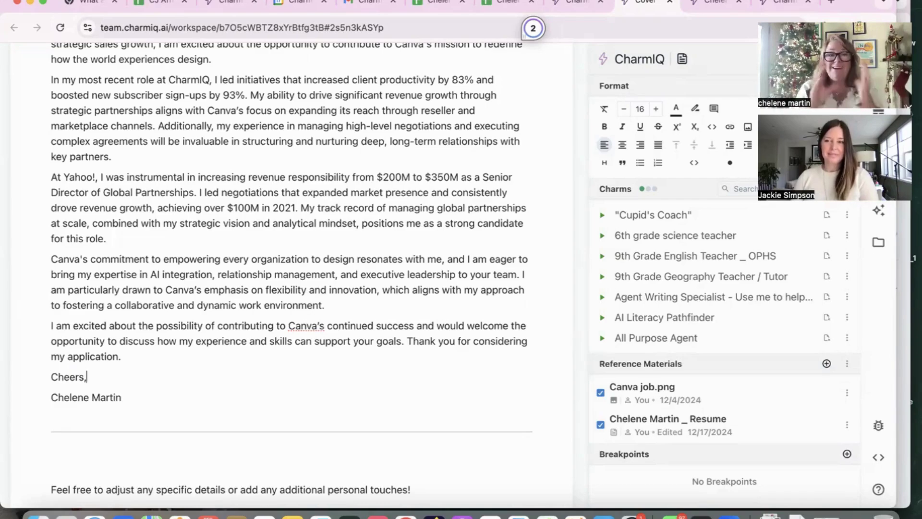
Step: Review the edited cover letter from salutation to closing, along with the worksheet sections above it
scroll(288, 274, up, 5)
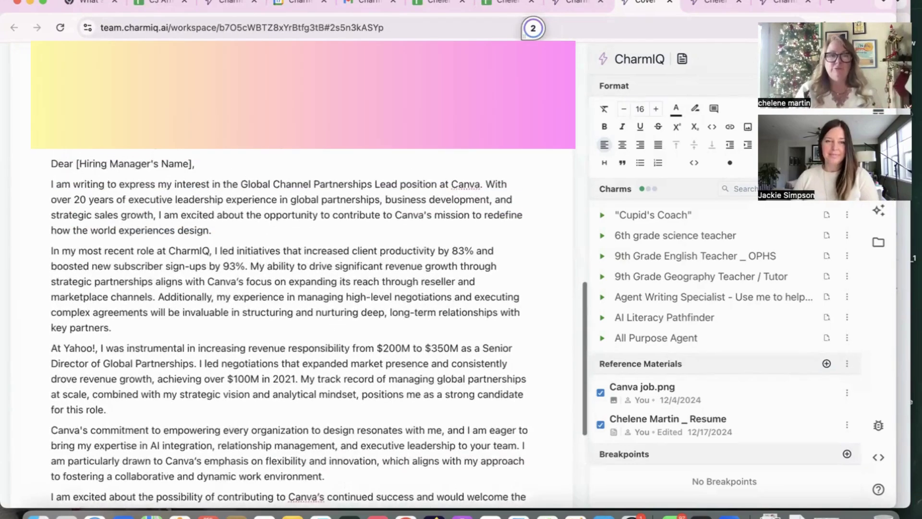
scroll(289, 274, down, 4)
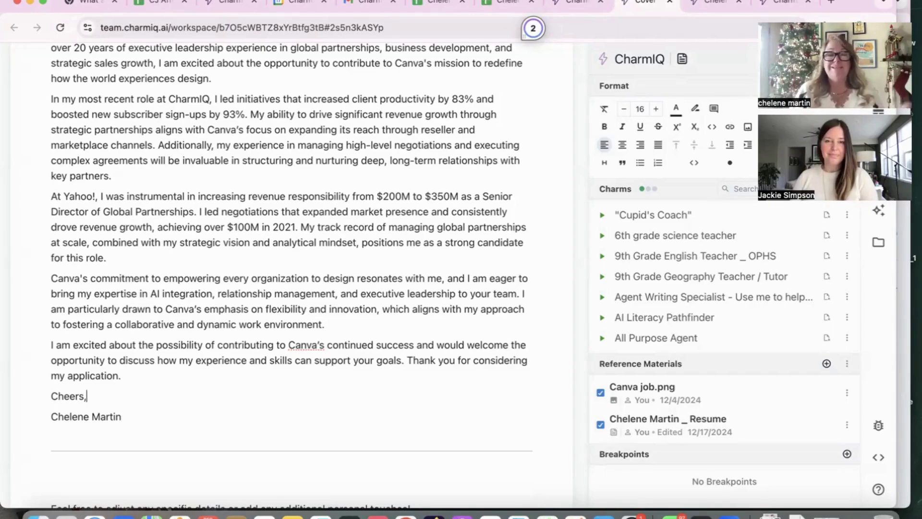
scroll(288, 277, up, 3)
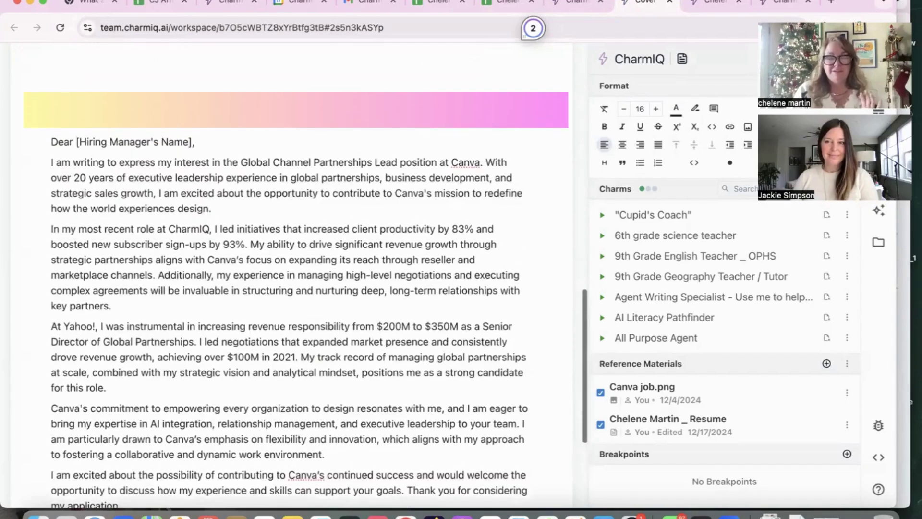
scroll(288, 276, down, 3)
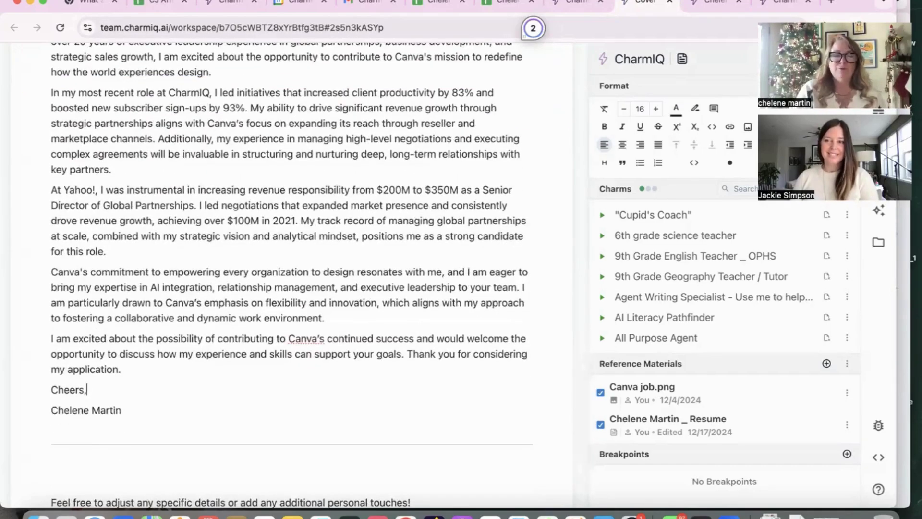
scroll(289, 276, down, 2)
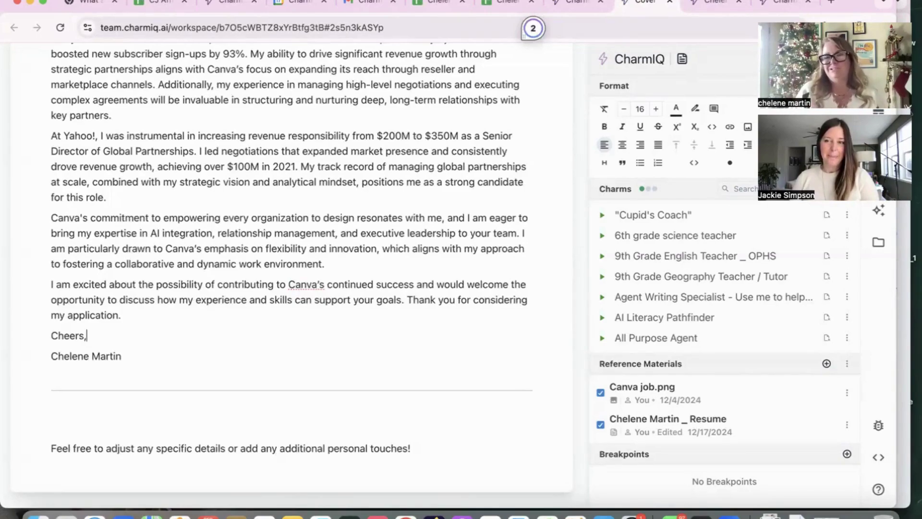
scroll(291, 274, up, 18)
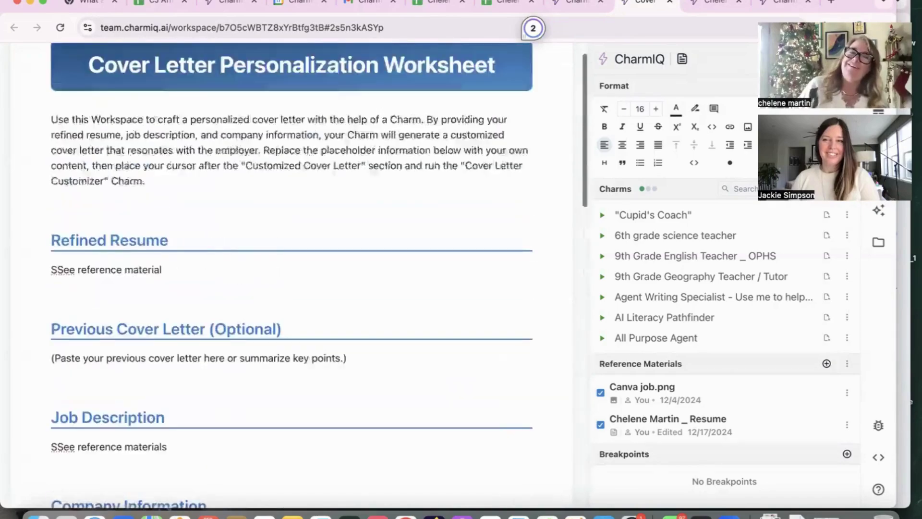
scroll(291, 274, up, 1)
scroll(46, 343, down, 11)
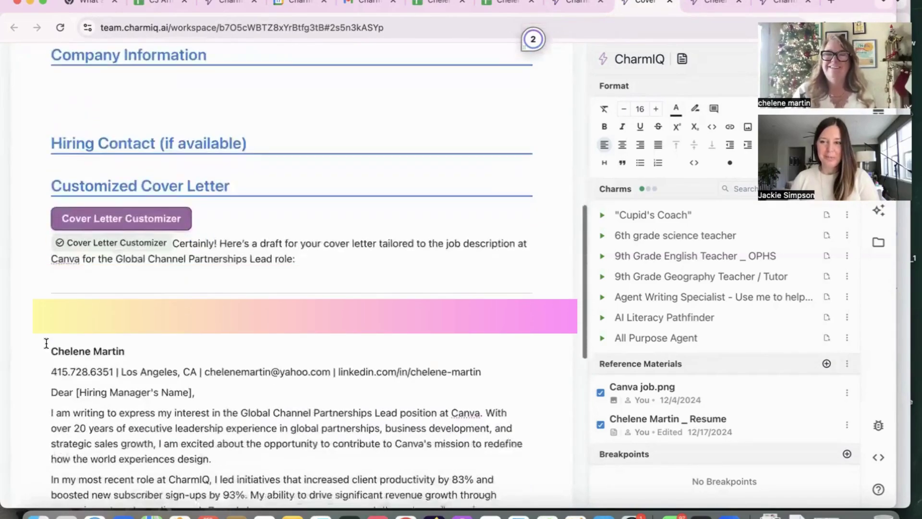